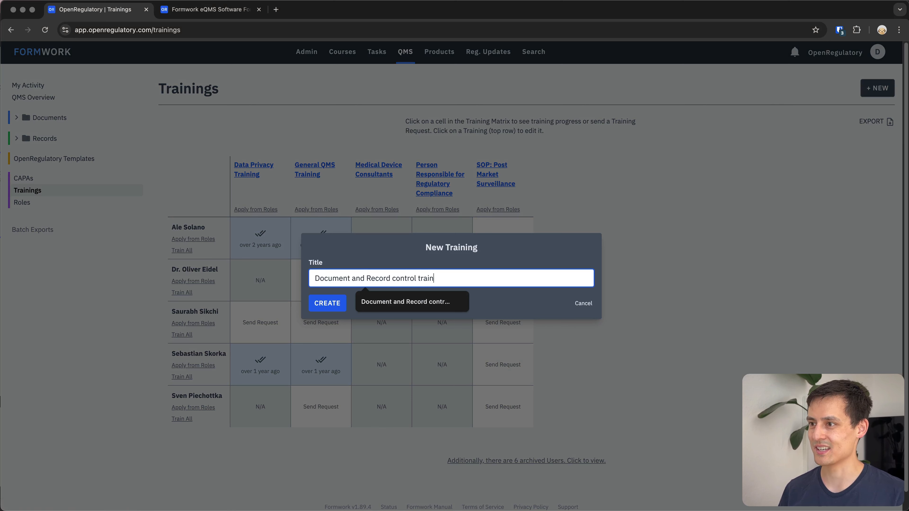
- Create the new training titled "Document and Record control training"
click(328, 304)
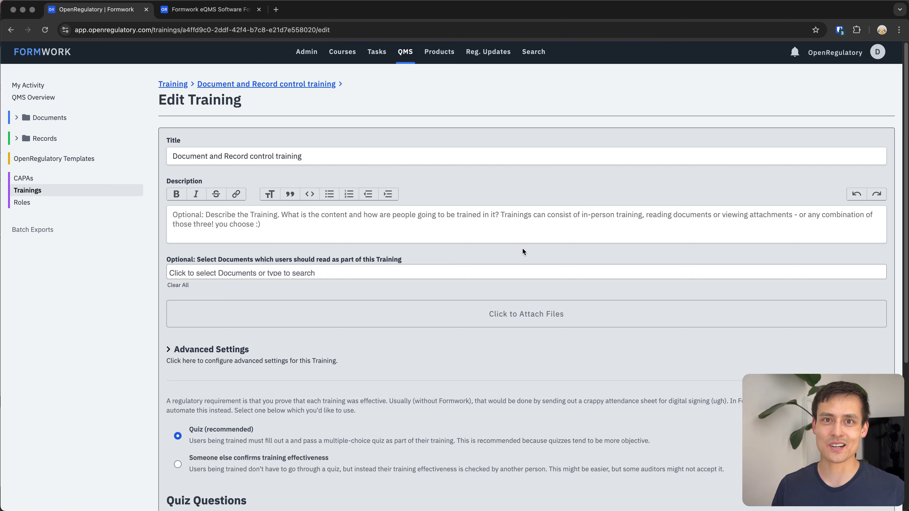
click(420, 226)
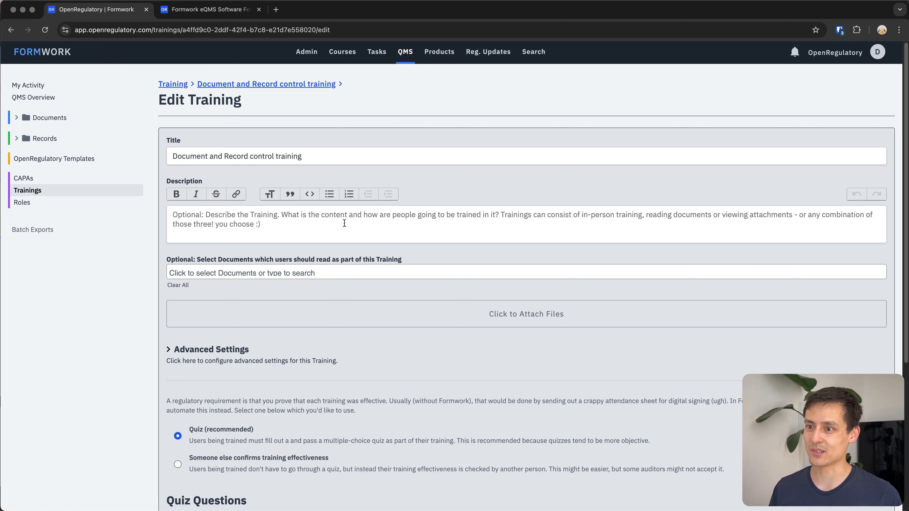
scroll(317, 244, down, 3)
scroll(307, 251, up, 3)
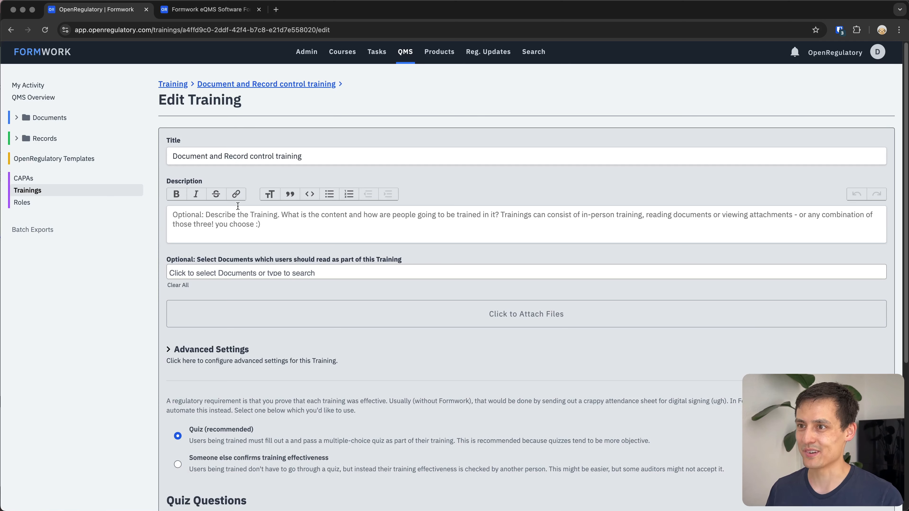
- Start a bulleted list in the training description with the item "Learn about document retention periods"
scroll(252, 203, down, 1)
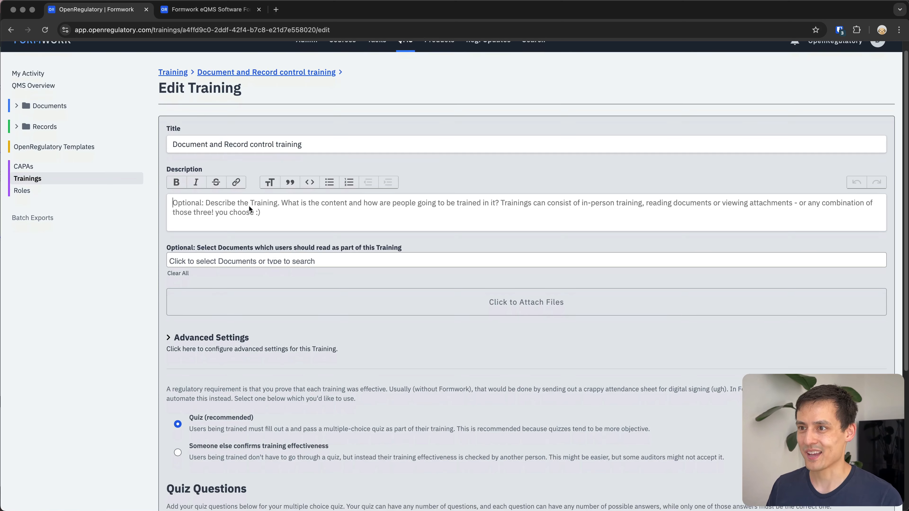
click(268, 203)
click(329, 182)
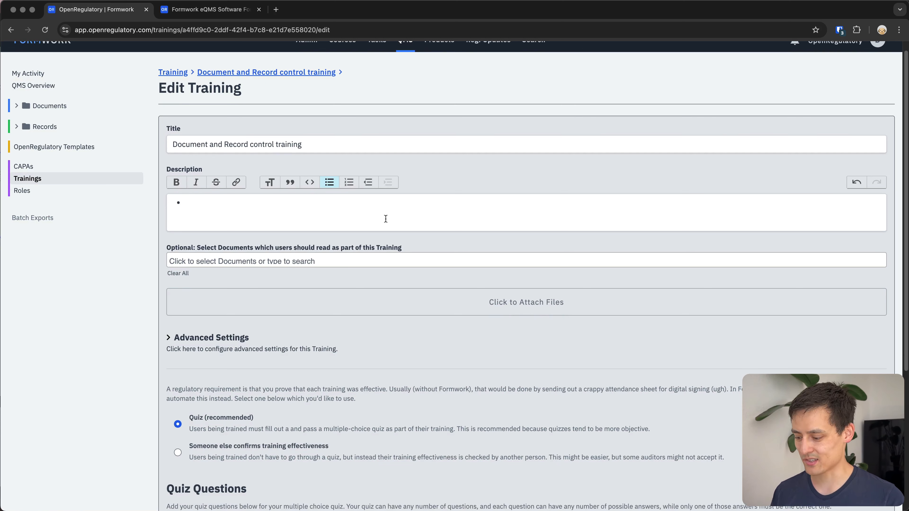
text(Learn about docu)
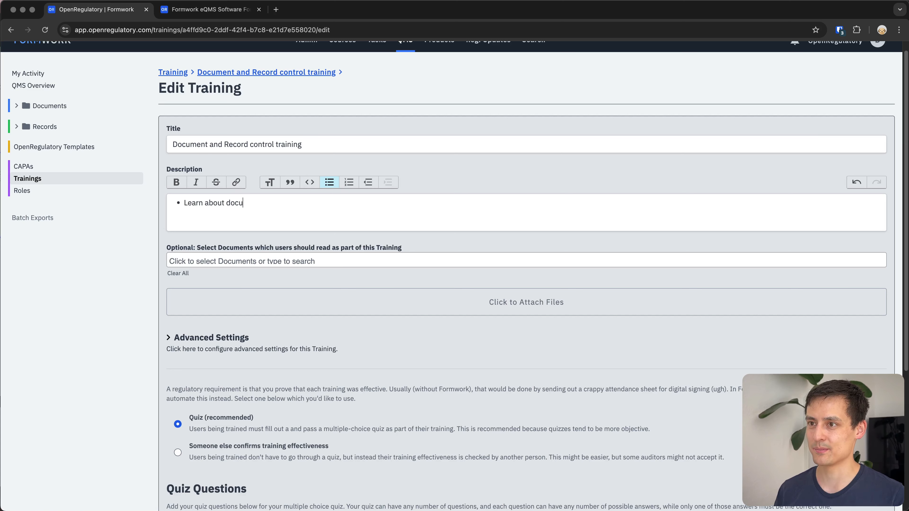
text(ment retentio)
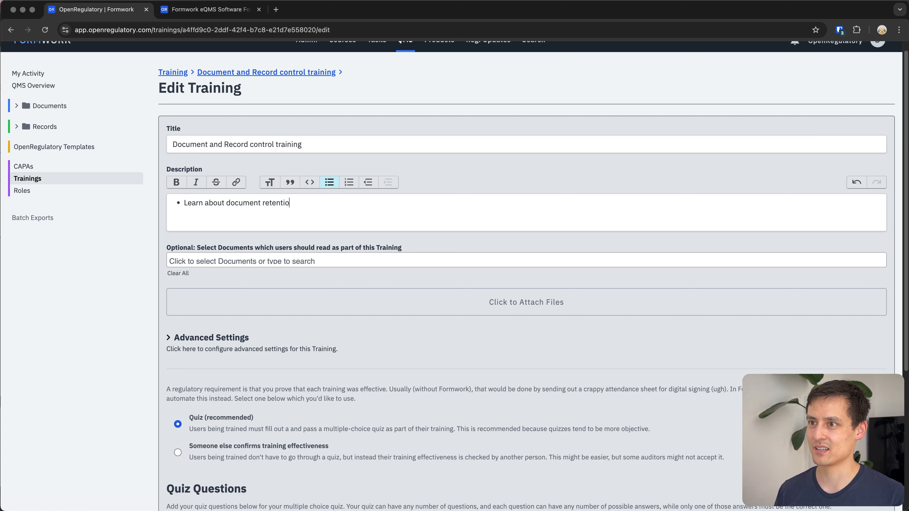
text(n periods)
key(Return)
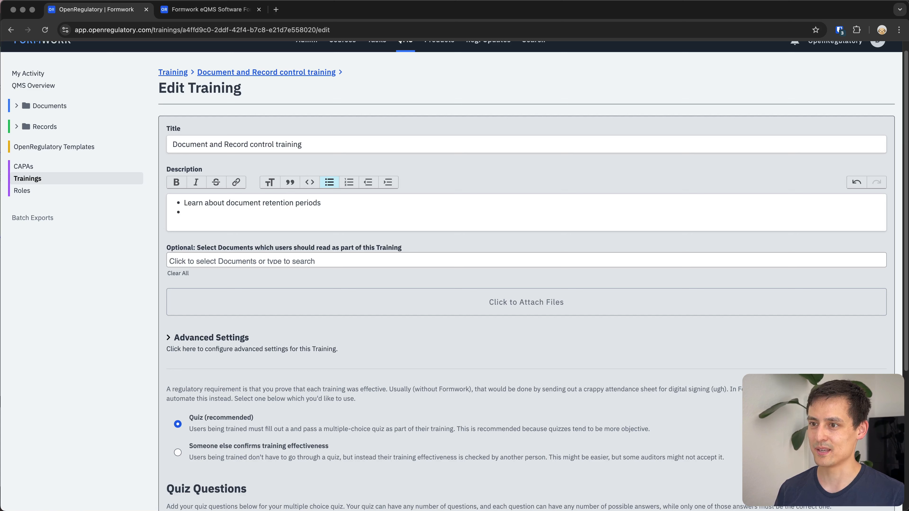
- Add "Learn about reviewer roles" as the second bullet of the training description
text(Learn about)
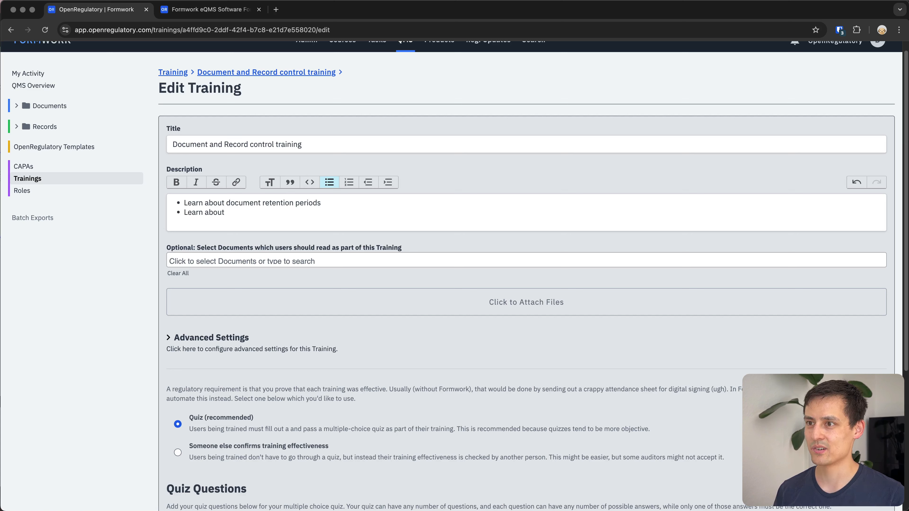
text( reviewer rol)
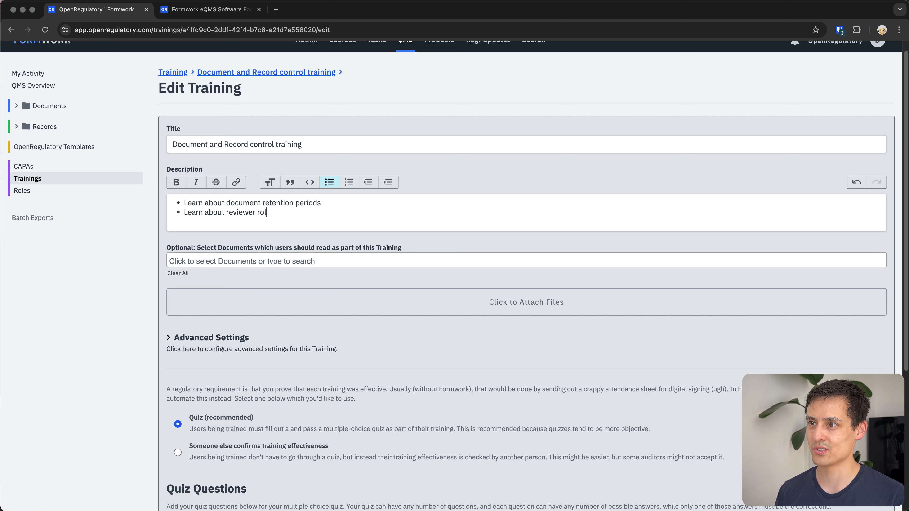
text(es)
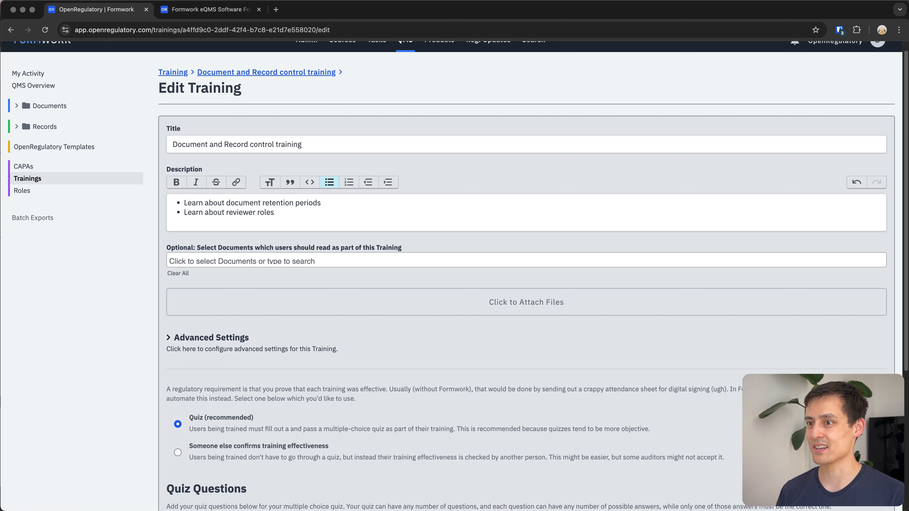
key(Return)
key(BackSpace)
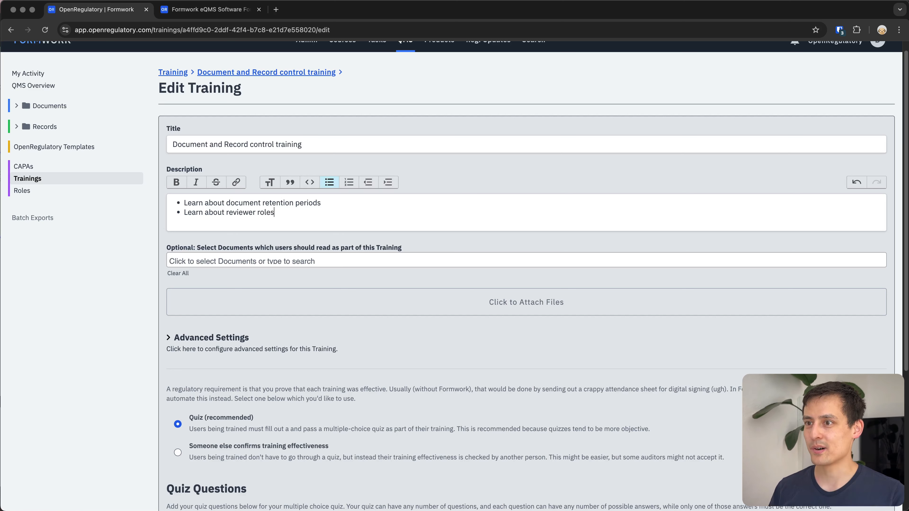
- Search the training's required reading for "docu" and add DRC-SOP: Document and Record Control (v3)
click(289, 262)
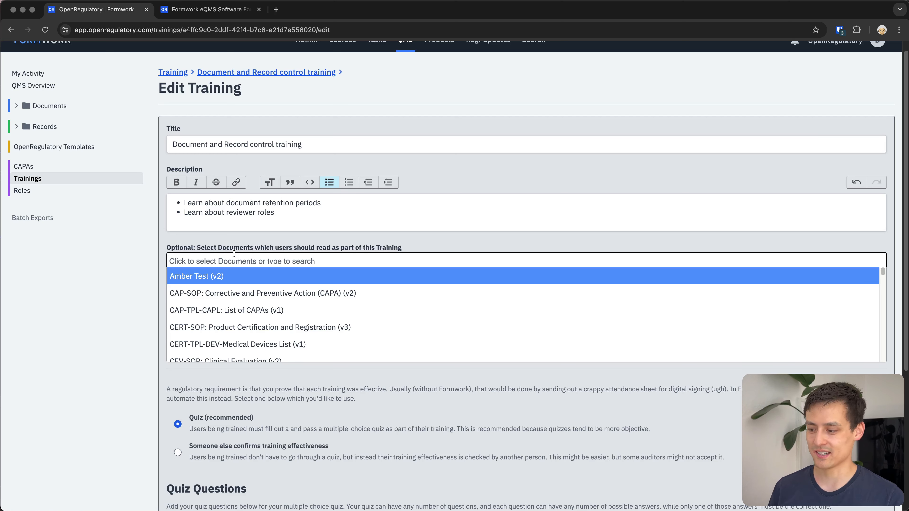
text(doc)
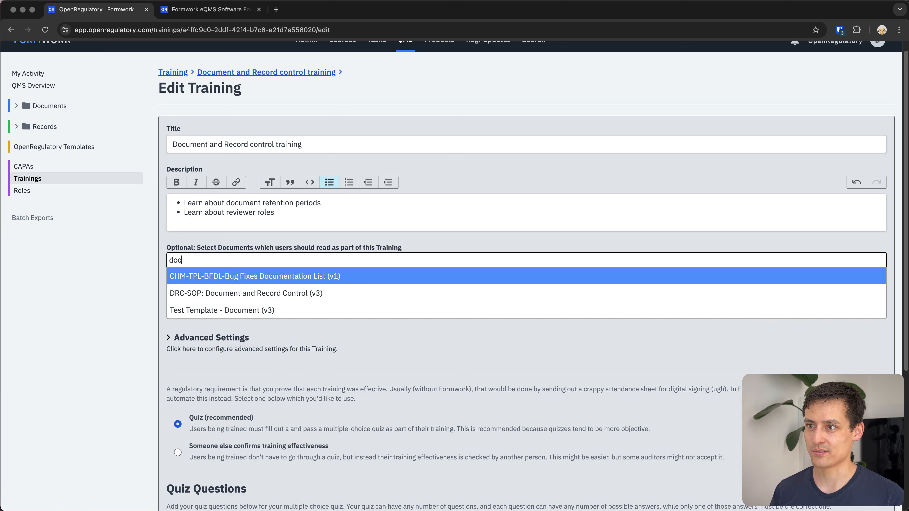
text(u)
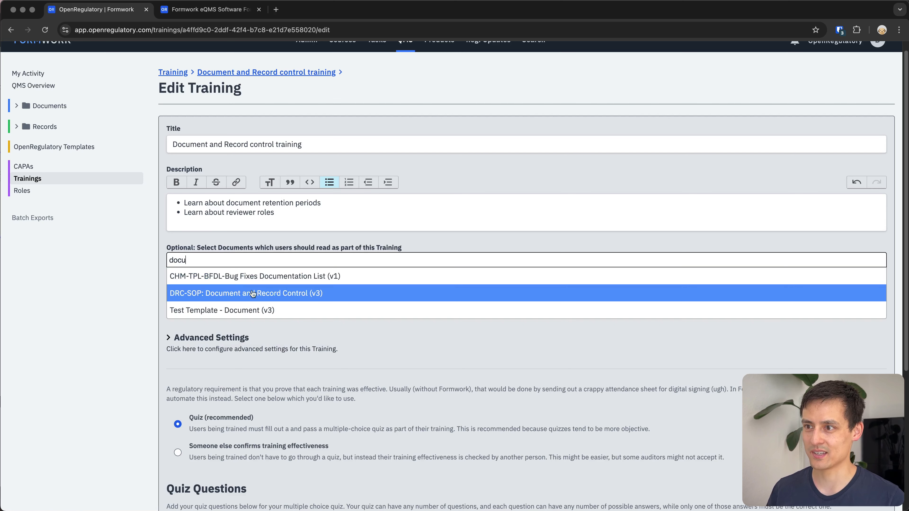
click(267, 293)
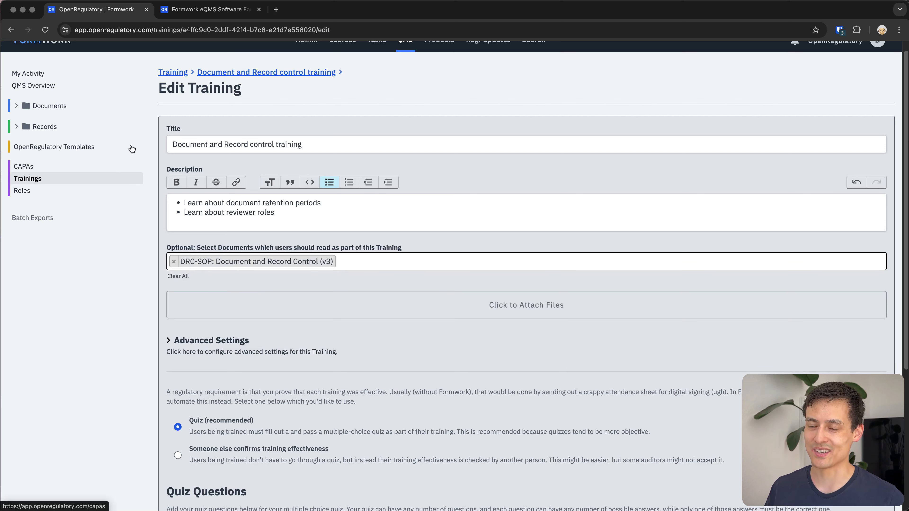
click(308, 213)
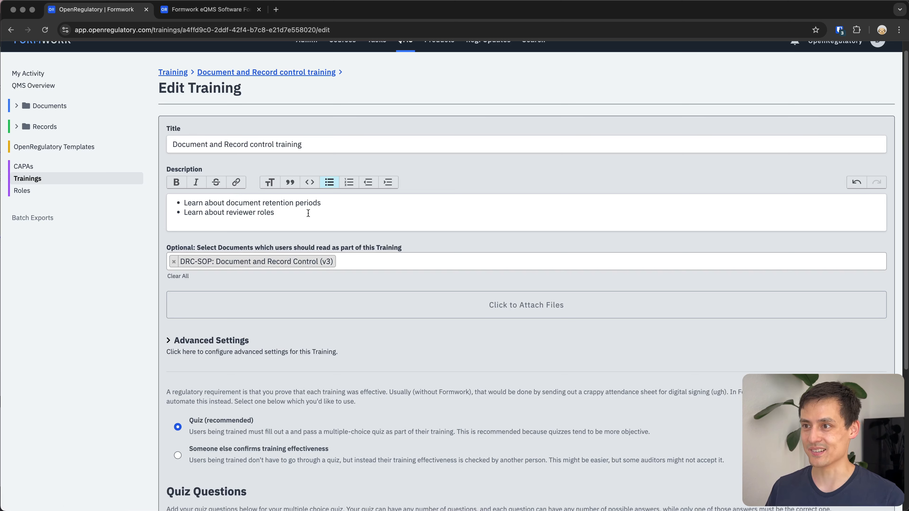
- Look over the training form's file attachment, advanced settings, training effectiveness and quiz question options
scroll(337, 299, down, 1)
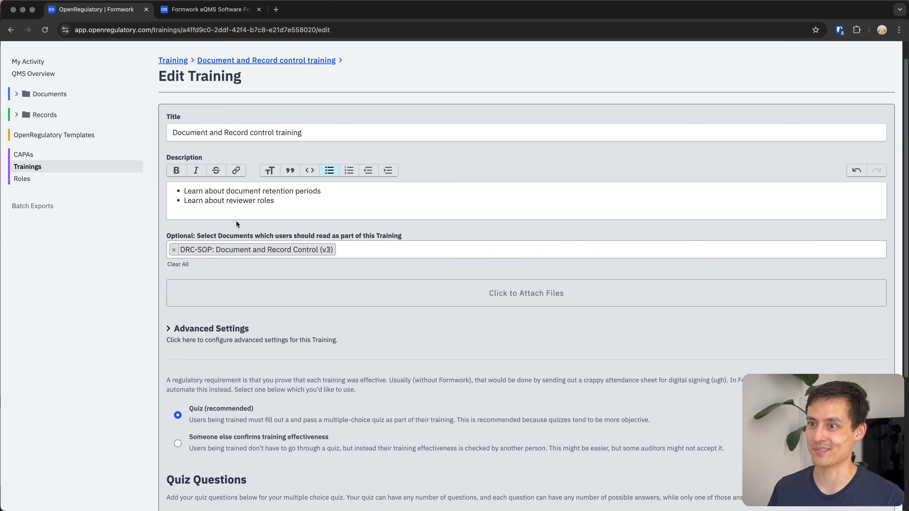
scroll(236, 222, down, 3)
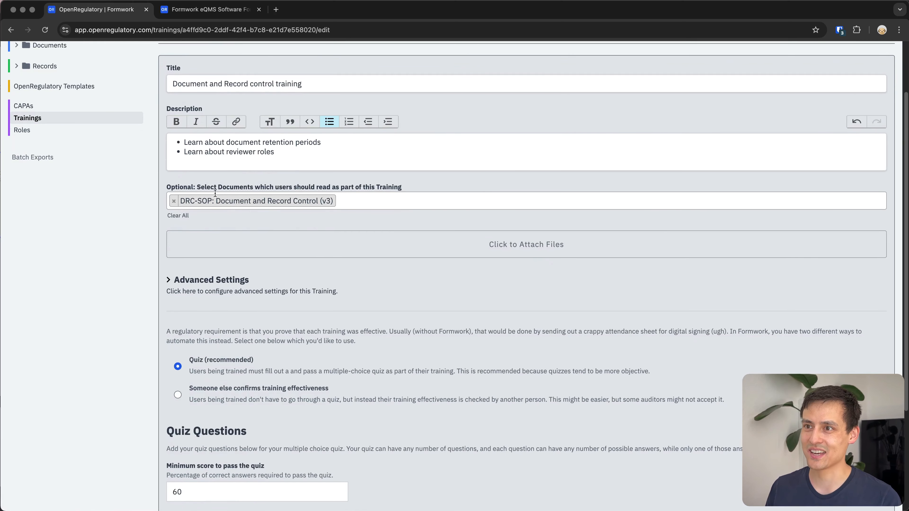
click(238, 202)
click(145, 228)
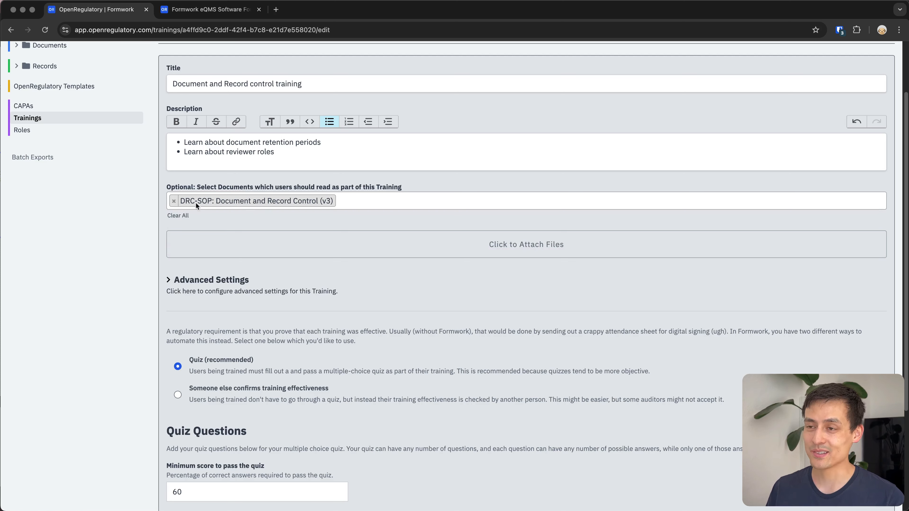
scroll(238, 198, down, 1)
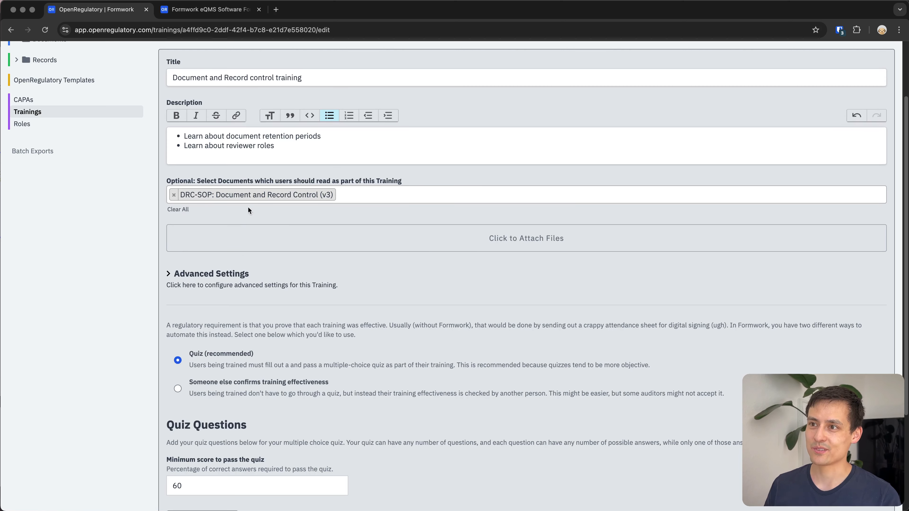
scroll(203, 224, down, 1)
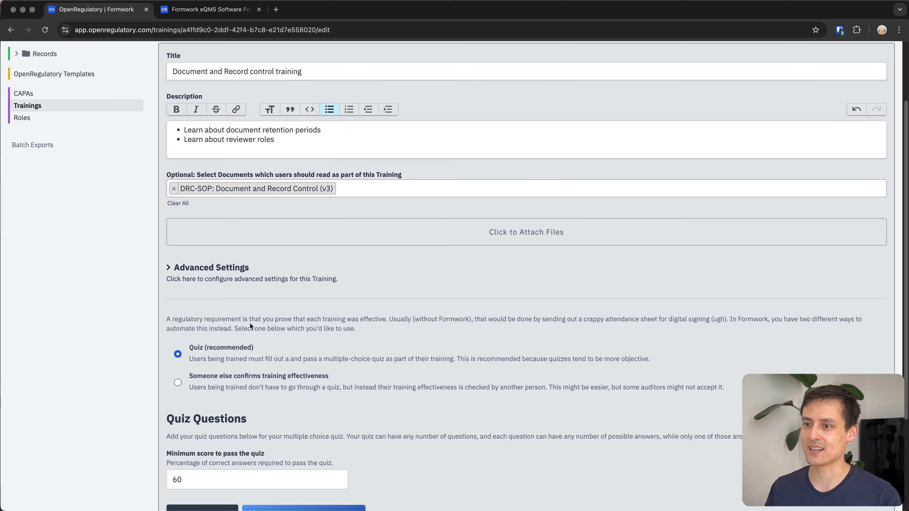
scroll(132, 352, down, 2)
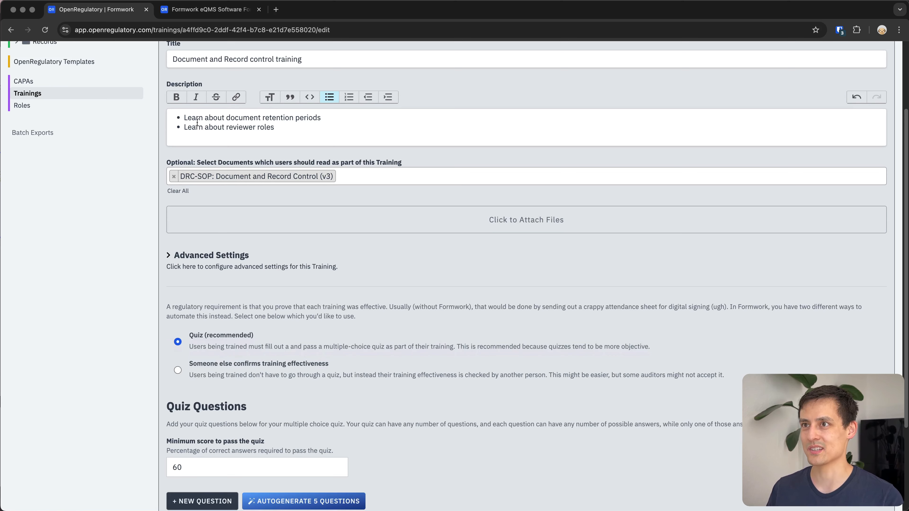
- Open app.openregulatory.com in a new browser tab and go to the QMS section
click(211, 11)
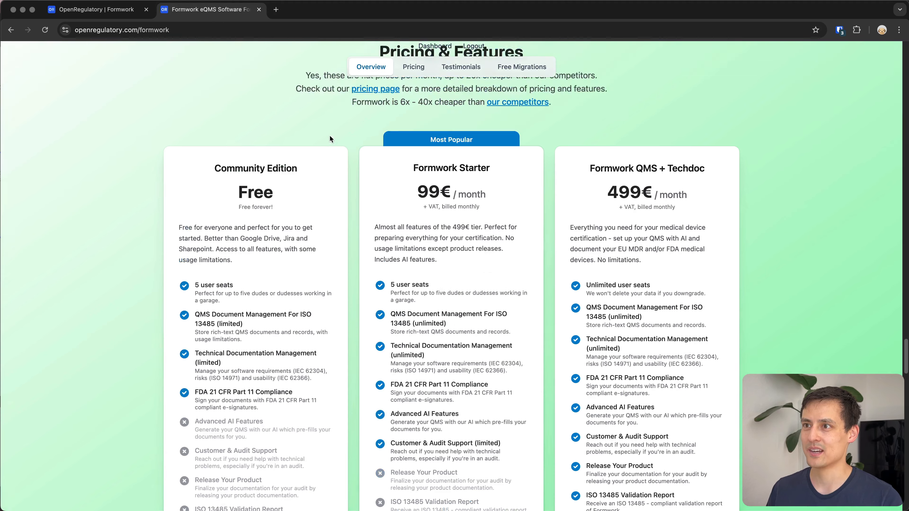
scroll(305, 176, up, 15)
key(super+t)
text(app.openregulatory.com)
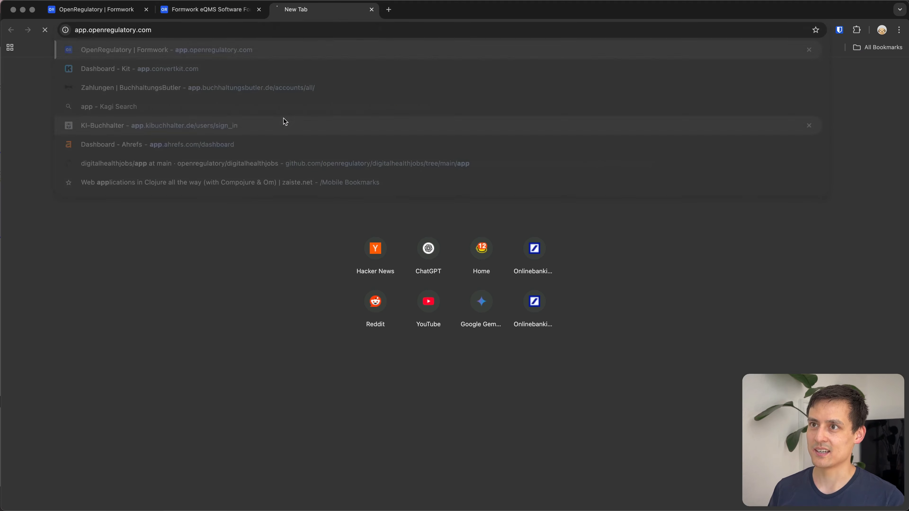
key(Return)
click(409, 53)
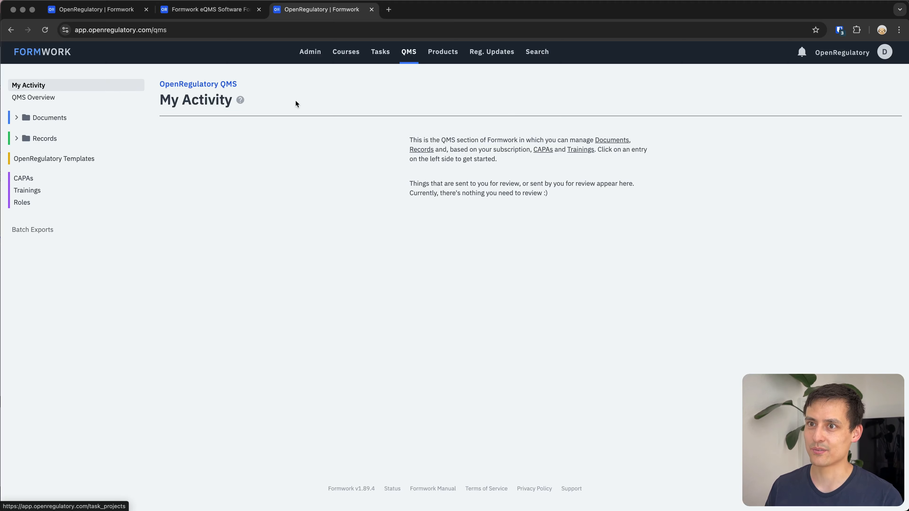
- Find "docu" in the SOPs folder of Documents and open DRC-SOP: Document and Record Control
click(37, 119)
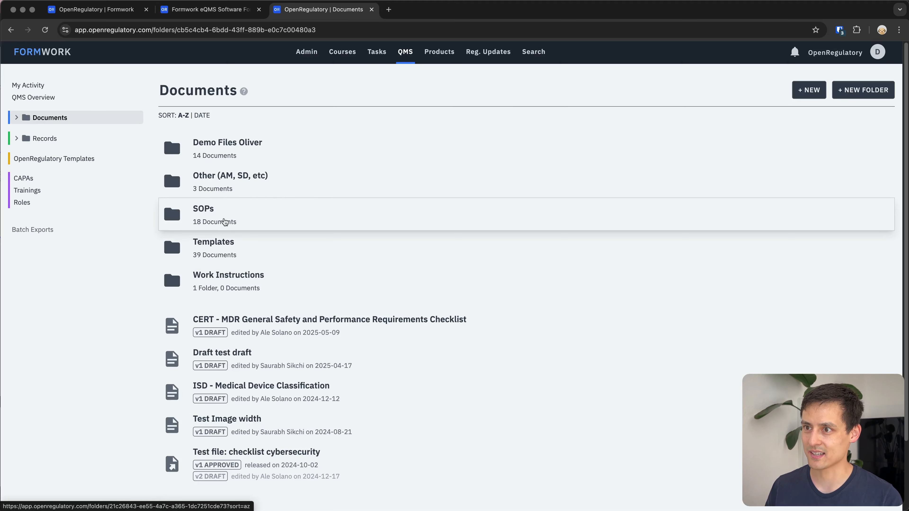
click(225, 219)
key(super+f)
text(docu)
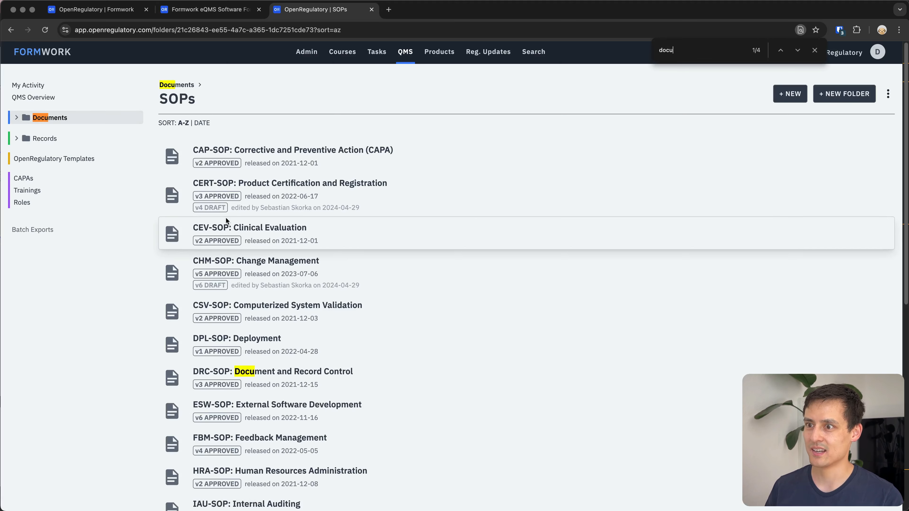
click(340, 376)
- Read through the SOP's general considerations and document handling process steps, and return to the training edit form
scroll(415, 365, down, 15)
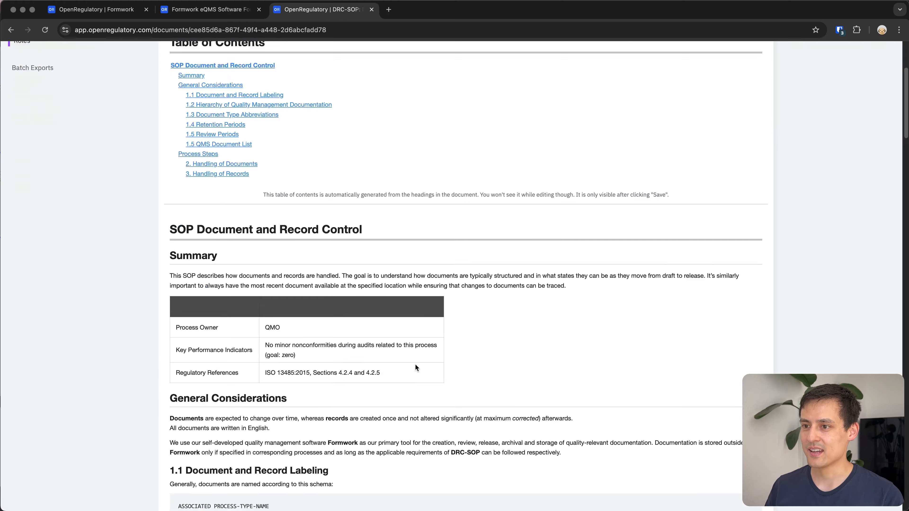
scroll(281, 287, down, 6)
scroll(286, 308, up, 20)
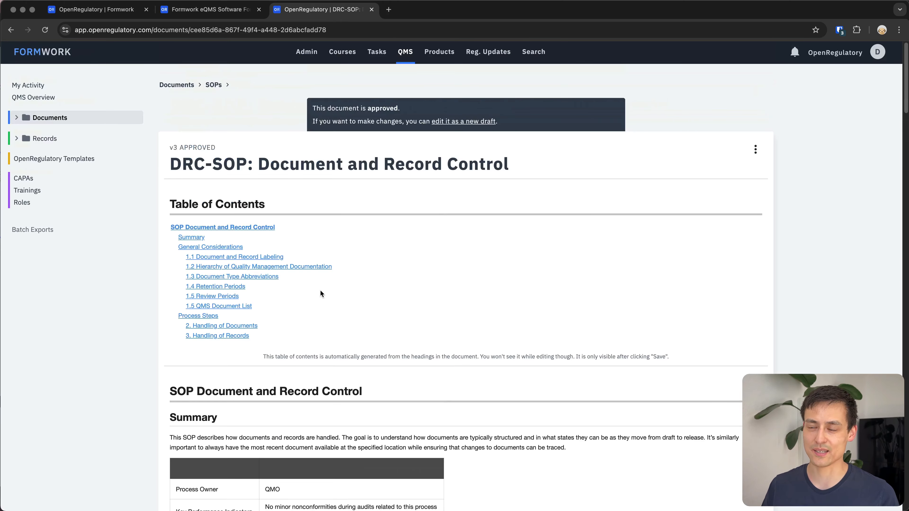
scroll(362, 362, down, 15)
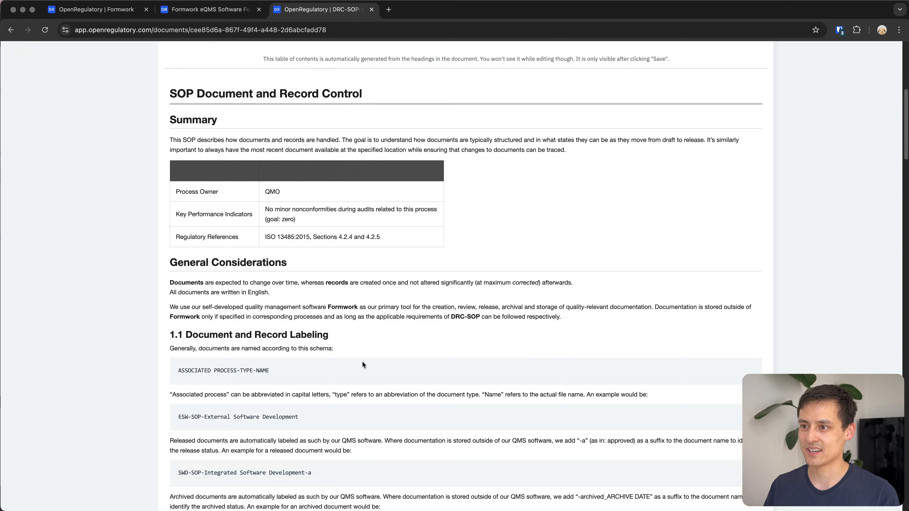
scroll(362, 362, down, 10)
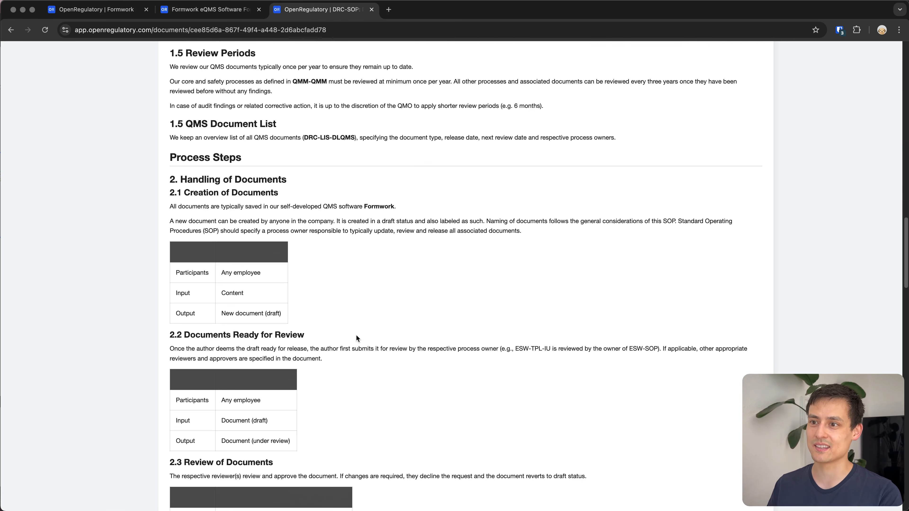
scroll(356, 335, down, 10)
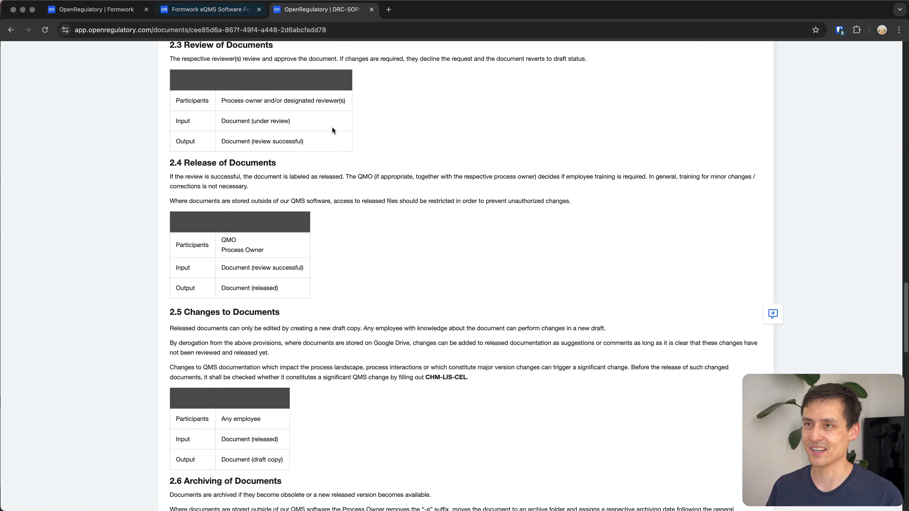
scroll(337, 325, down, 5)
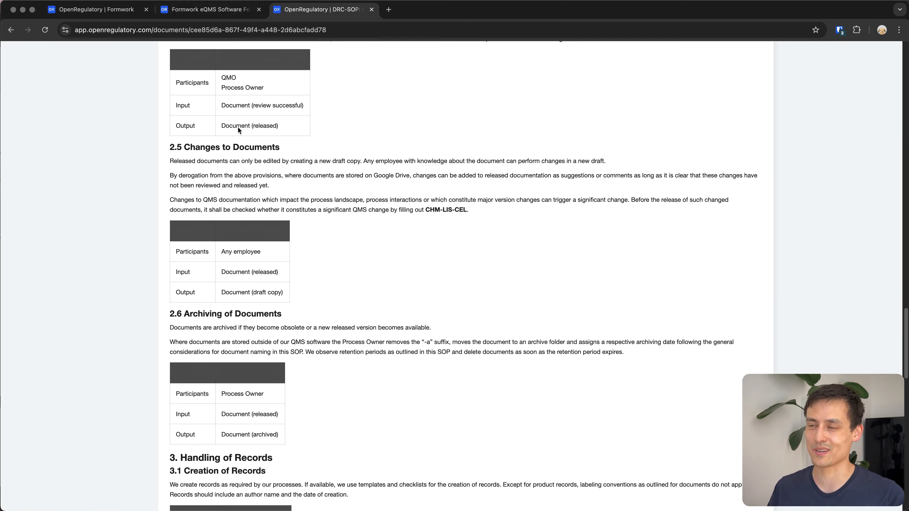
click(99, 11)
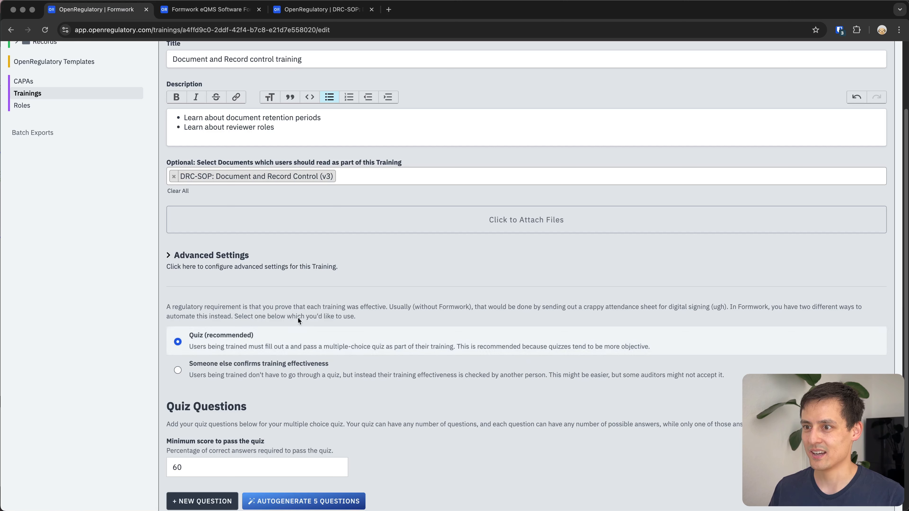
- Add a quiz question to the training that reads "What's the retention period for documents?"
scroll(280, 192, down, 1)
scroll(314, 287, down, 2)
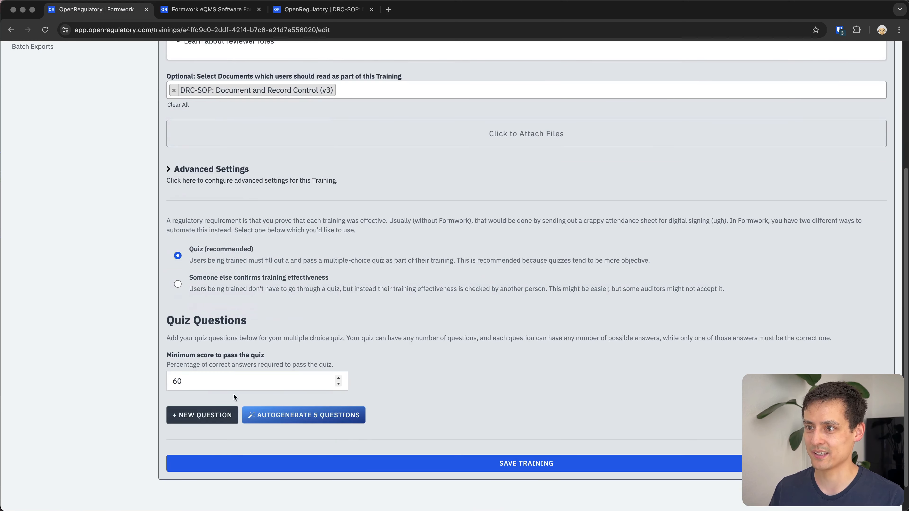
scroll(265, 381, down, 1)
click(202, 403)
scroll(270, 370, down, 3)
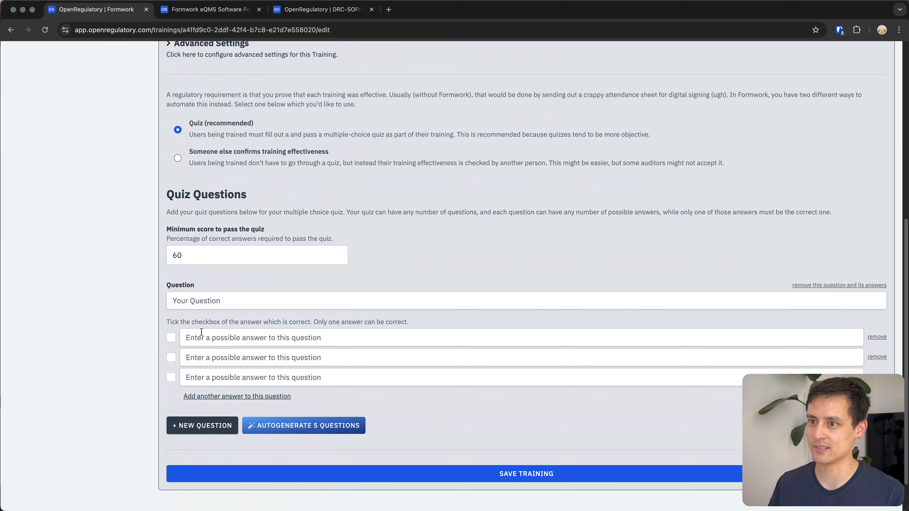
click(235, 298)
text(Wha)
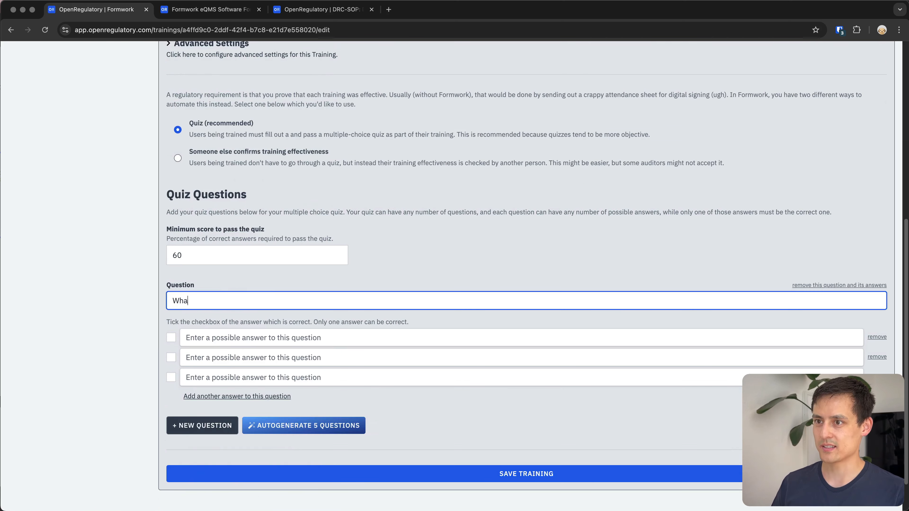
text(t's the retention per)
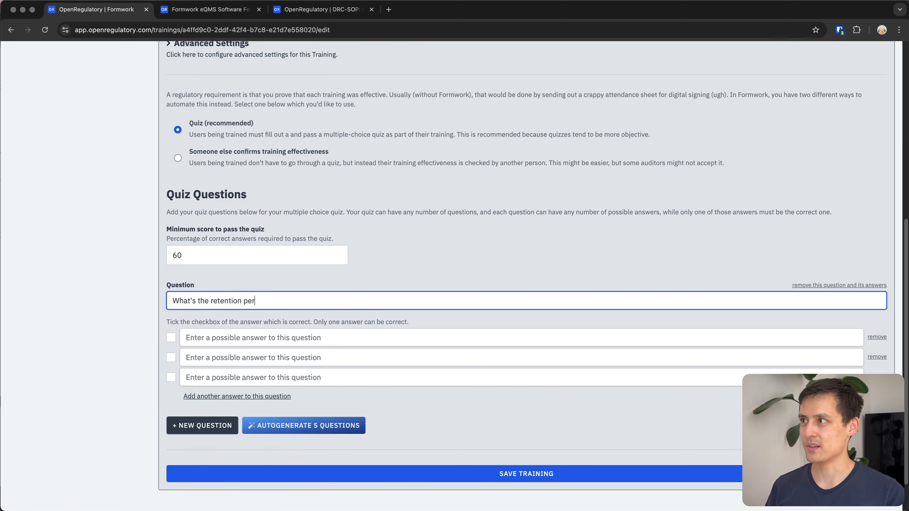
text(iod for documents?)
- Enter the possible answers "1 day", "1 year" and "10 years" for the retention question and mark "10 years" as correct
key(Tab)
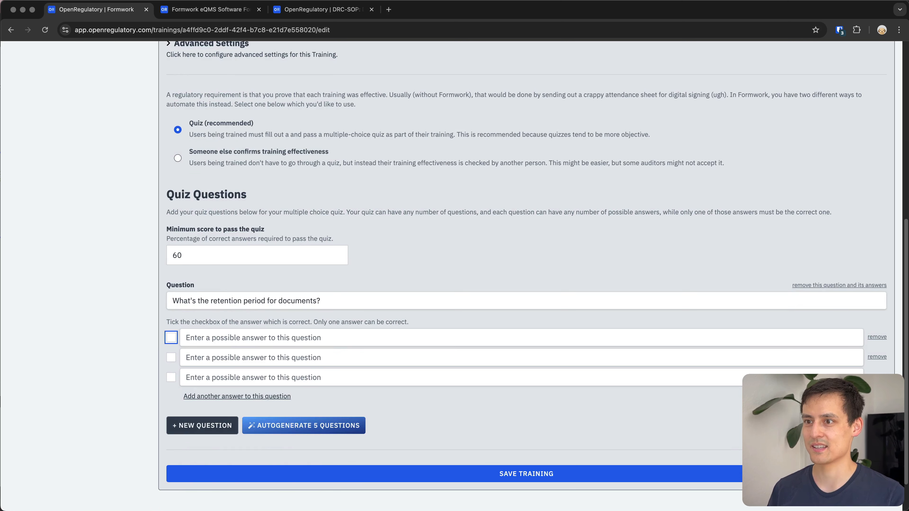
key(Tab)
text(1 day)
key(Tab)
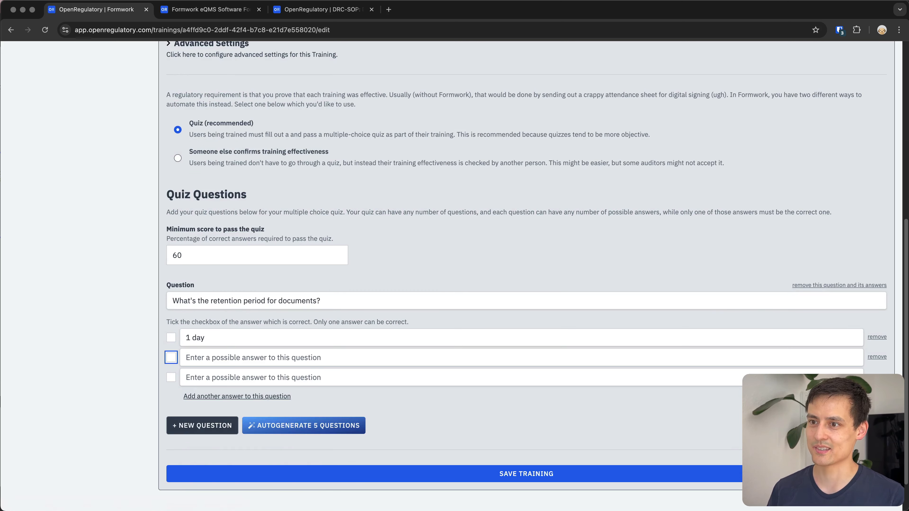
key(Tab)
text(1 year)
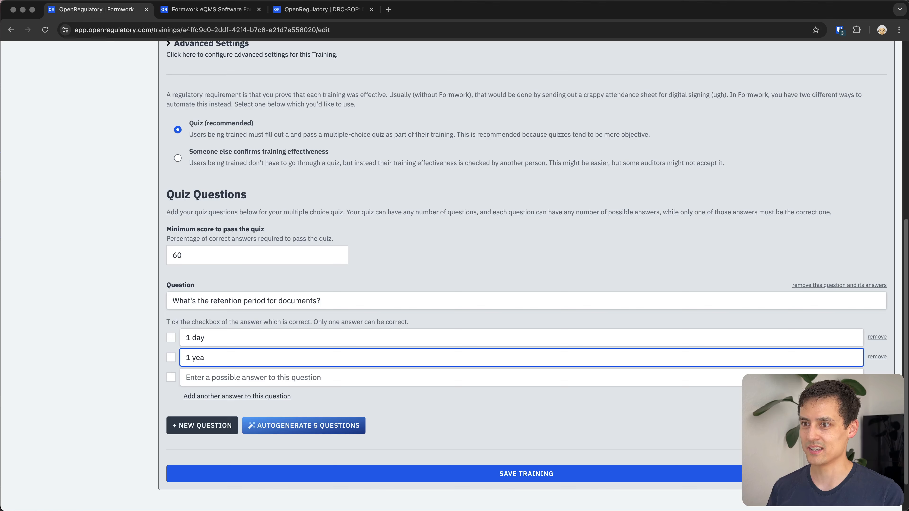
key(Tab)
key(Tab)
text(10 years)
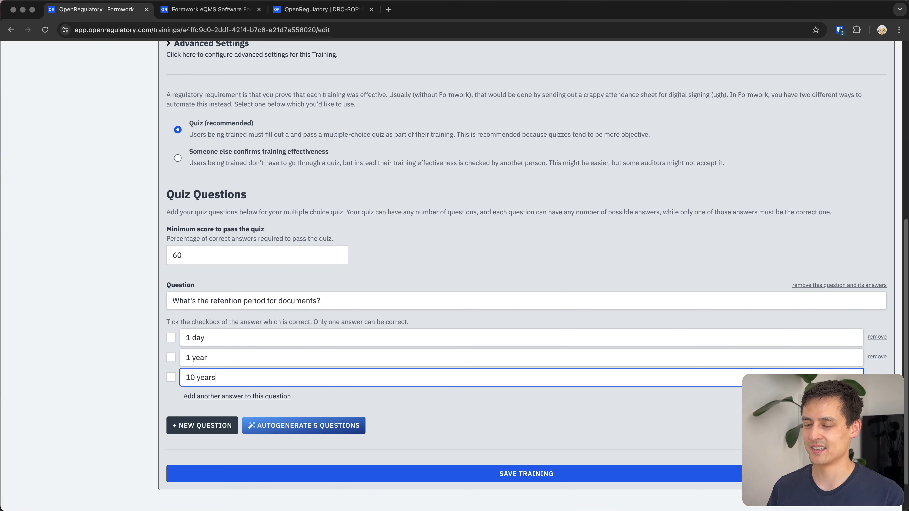
click(172, 377)
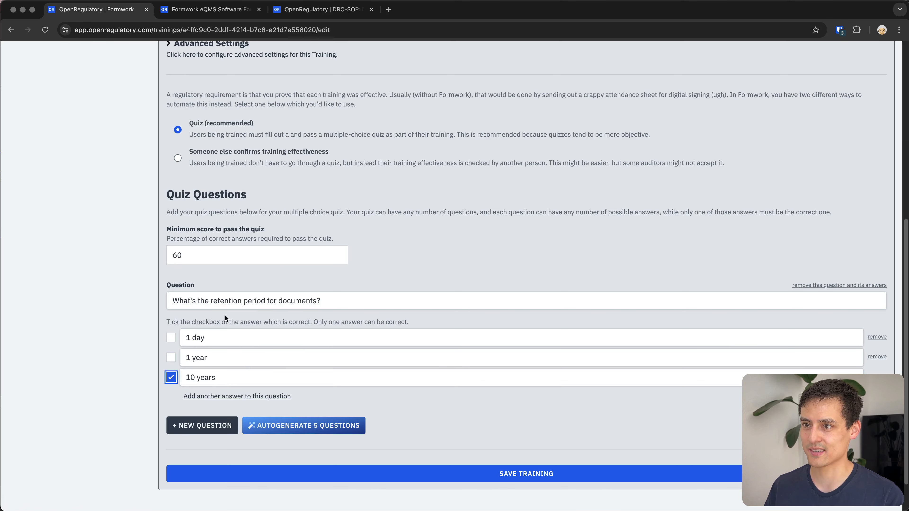
- Add a second, blank question to the quiz and look back over the training form from its title and required document
click(202, 426)
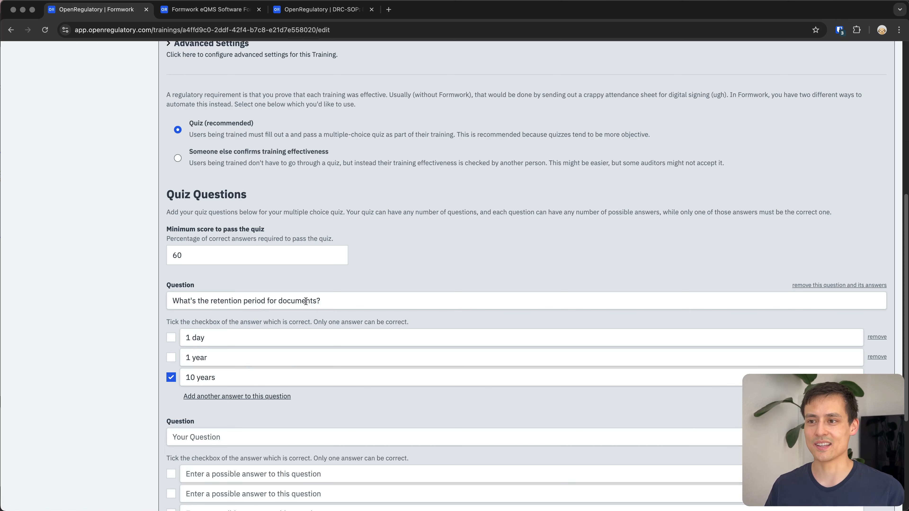
scroll(179, 346, down, 1)
scroll(176, 344, down, 4)
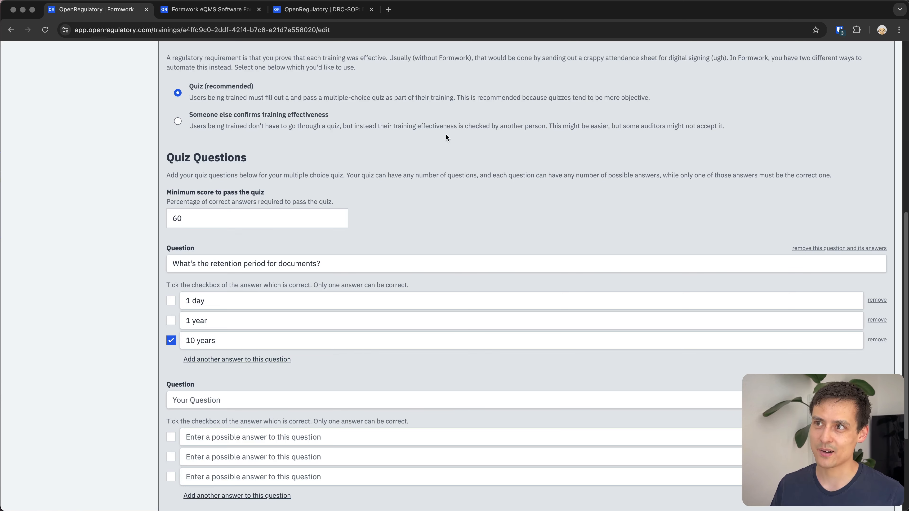
scroll(321, 307, up, 10)
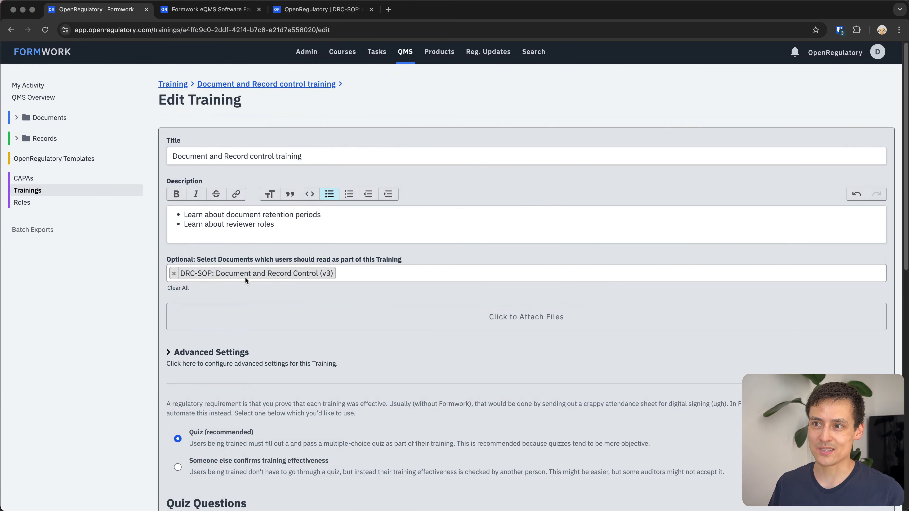
scroll(149, 302, down, 2)
scroll(149, 304, up, 2)
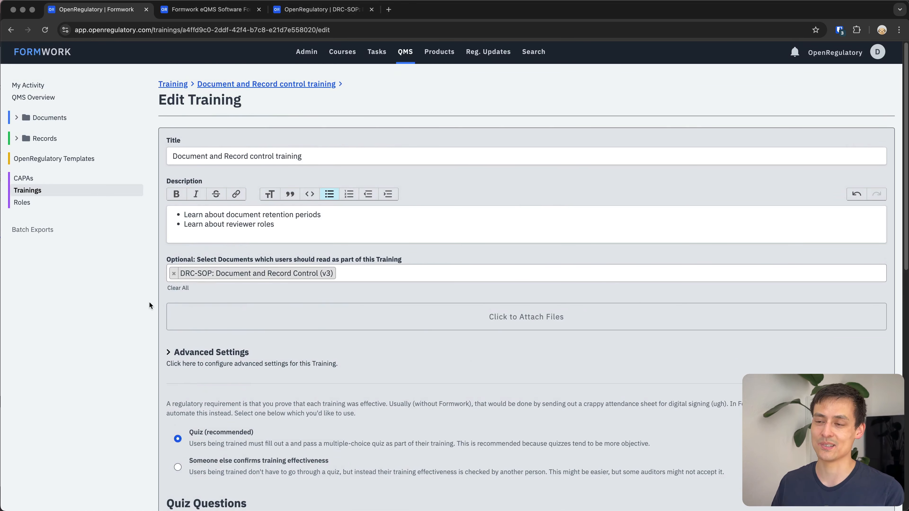